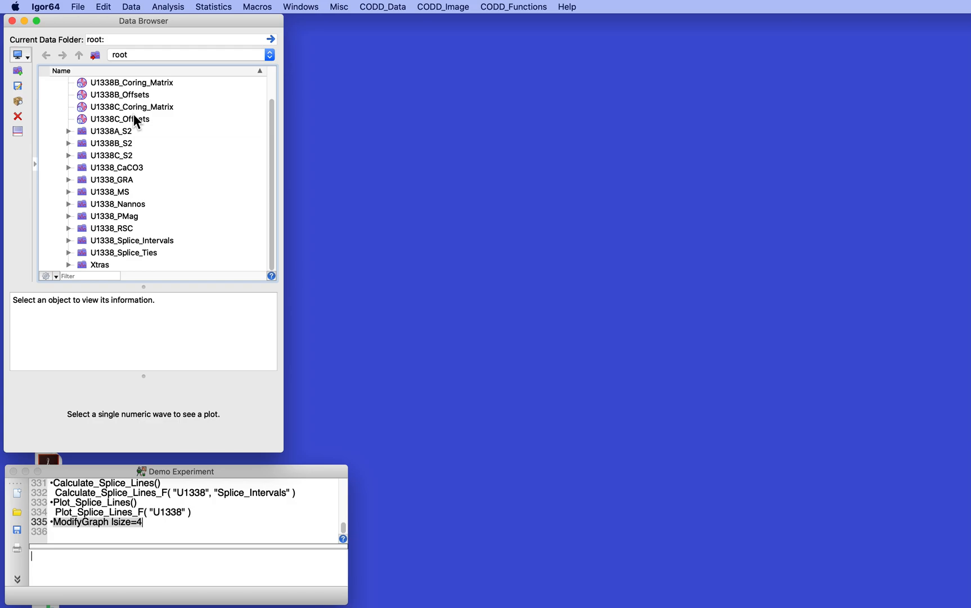
# Examine the properties, note and preview of core image S2_U1338A_02 in the U1338A_S2 folder
pyautogui.click(69, 130)
pyautogui.click(102, 155)
pyautogui.scroll(-5, 169, 199)
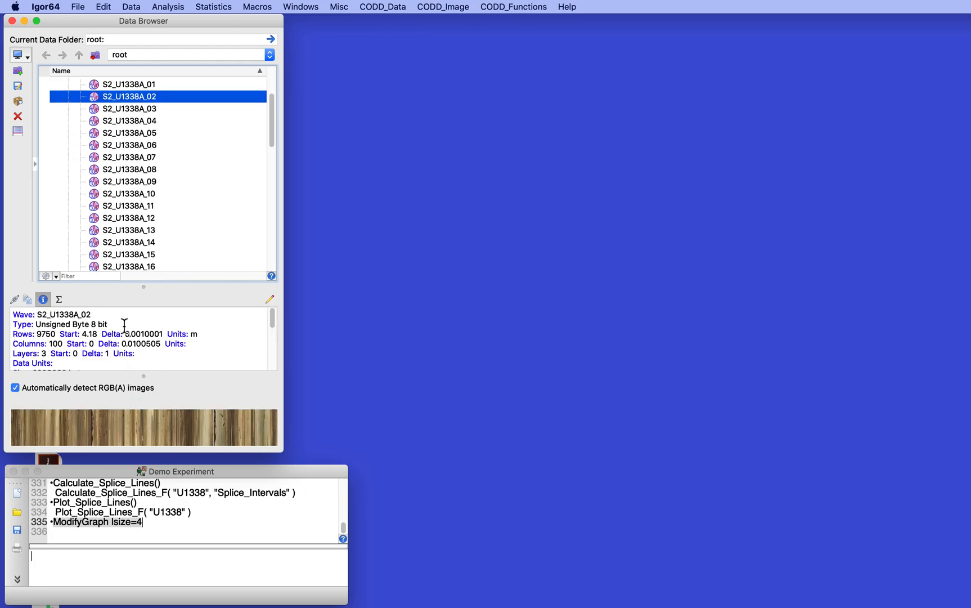
pyautogui.scroll(-3, 90, 331)
pyautogui.scroll(-3, 90, 330)
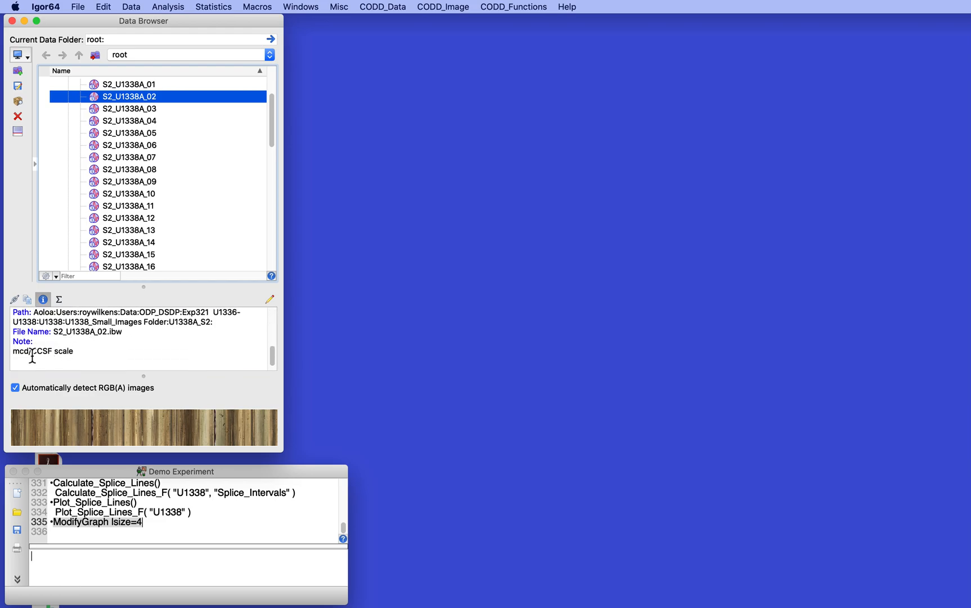
pyautogui.scroll(3, 123, 205)
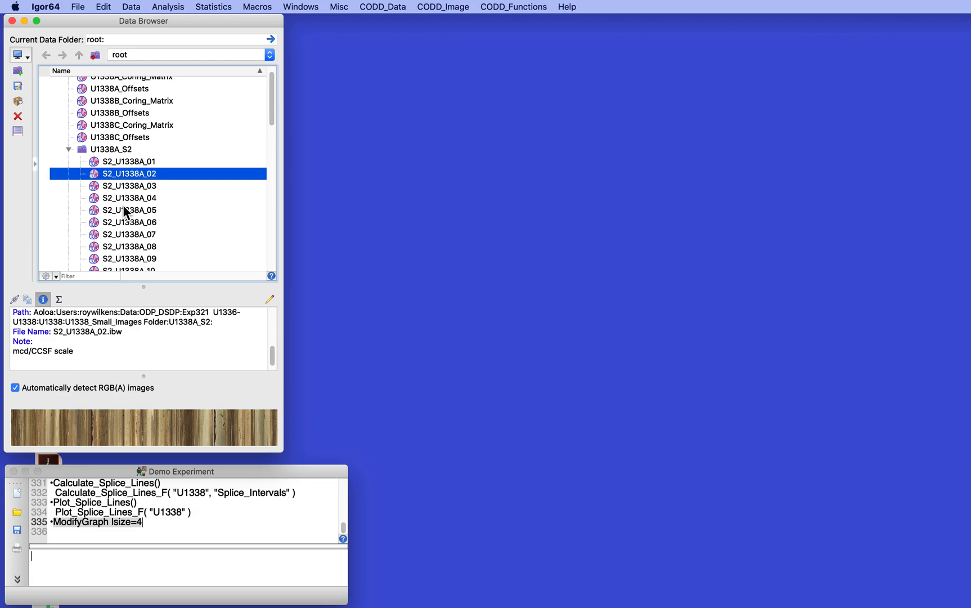
pyautogui.click(67, 148)
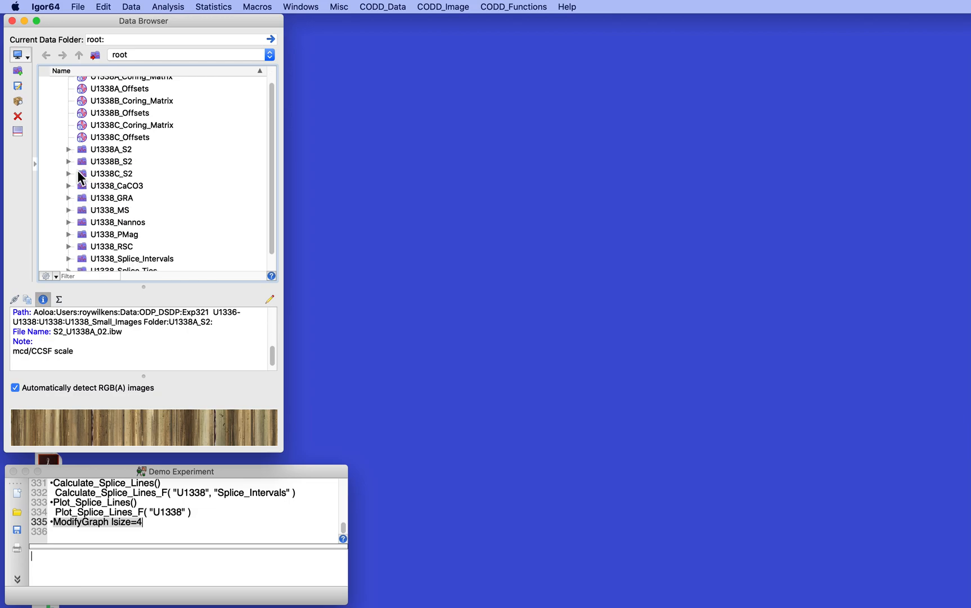
# Examine the properties, note and preview of core image S2_U1338B_04 in the U1338B_S2 folder
pyautogui.click(69, 160)
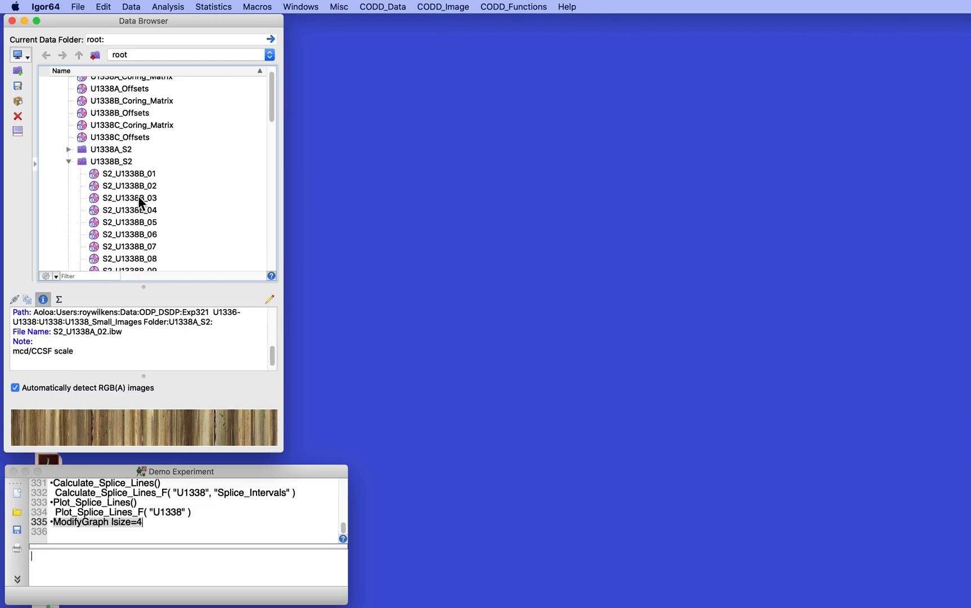
pyautogui.click(135, 209)
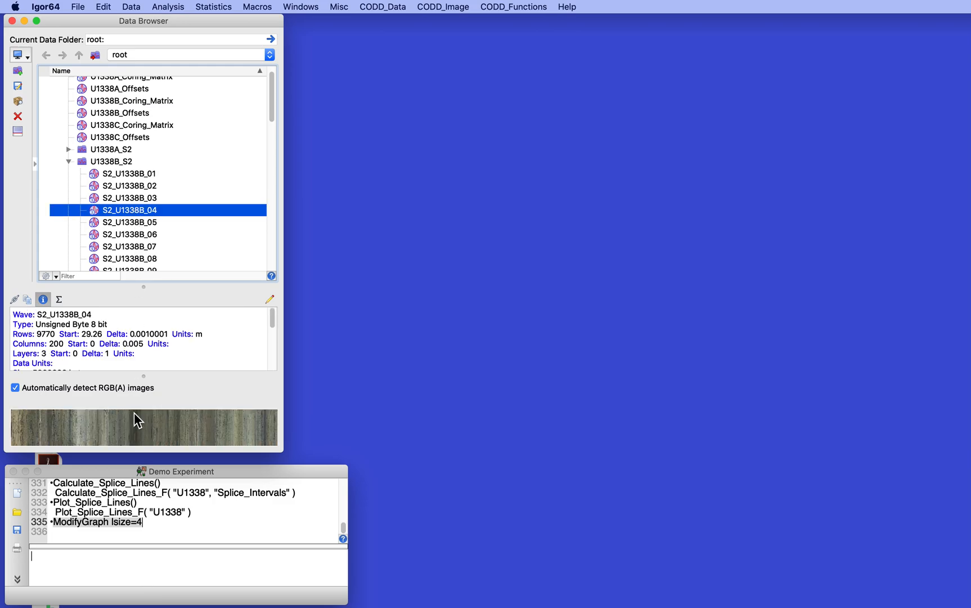
pyautogui.scroll(-5, 124, 360)
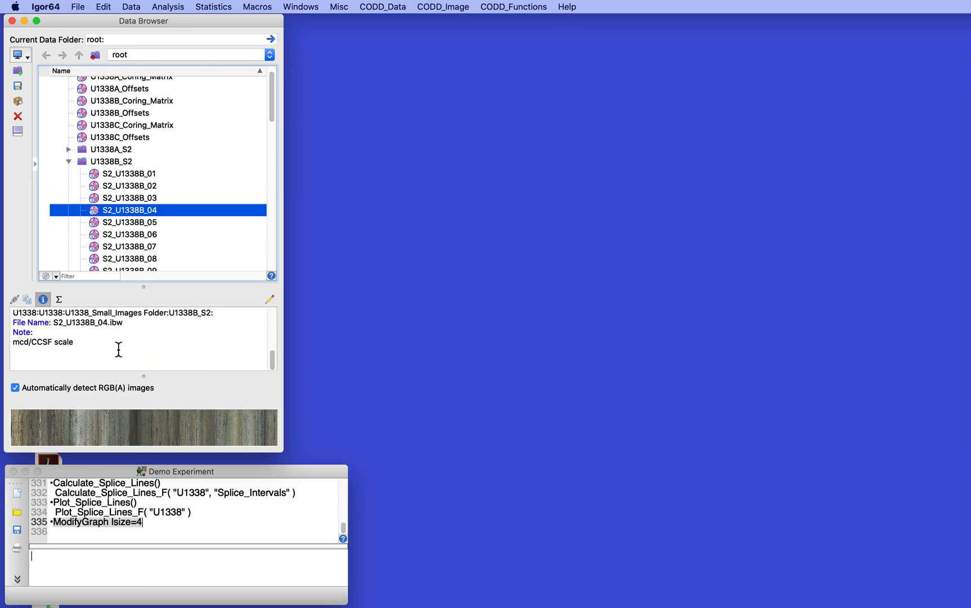
pyautogui.click(68, 161)
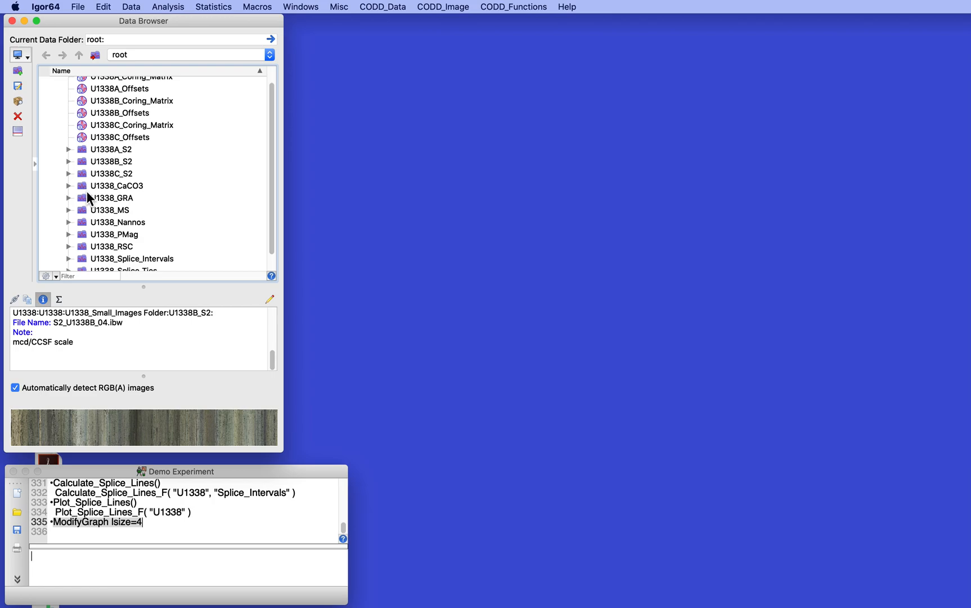
# Examine the properties and preview of core image S2_U1338C_04 in the U1338C_S2 folder
pyautogui.click(68, 173)
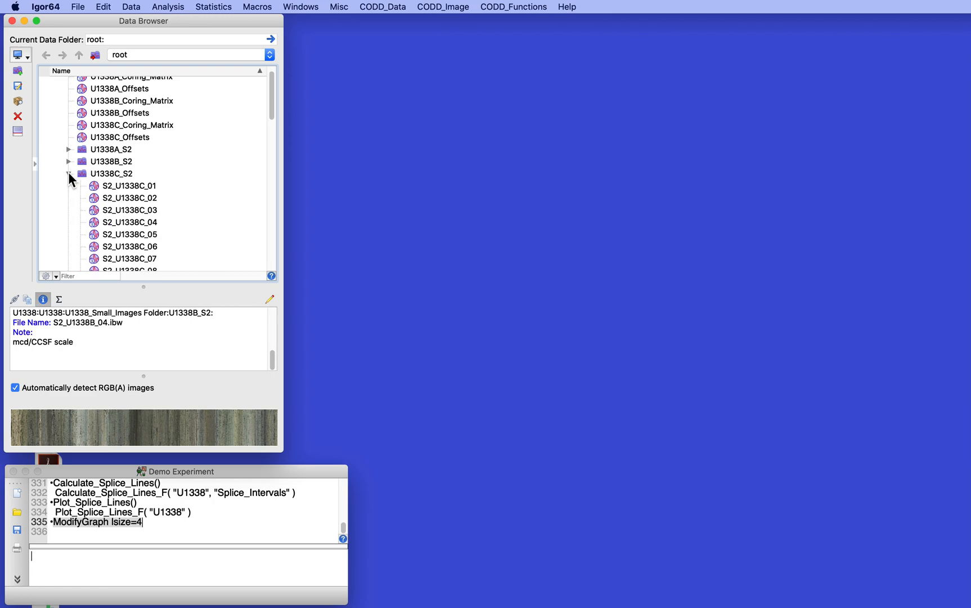
pyautogui.click(143, 223)
pyautogui.scroll(-5, 99, 349)
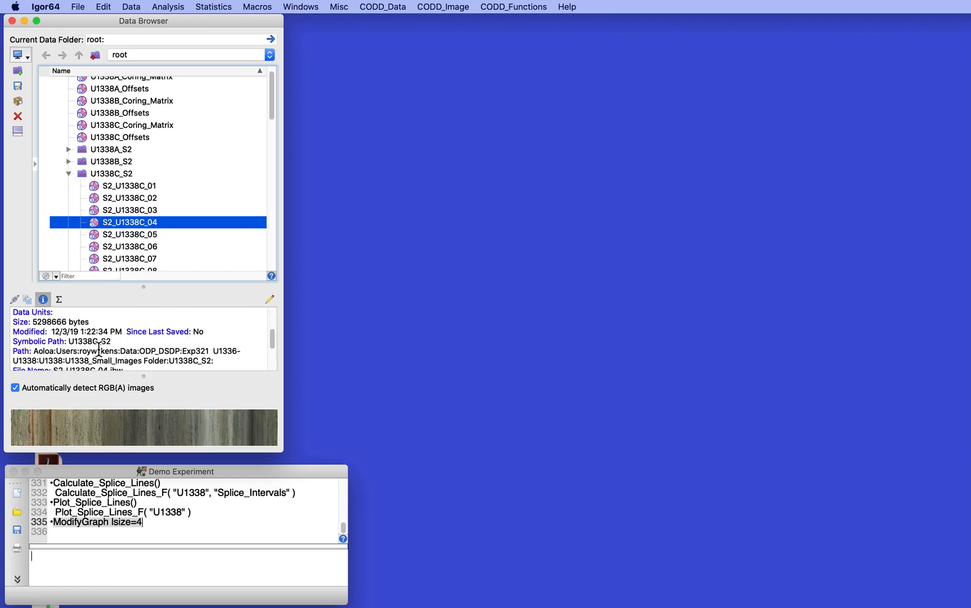
pyautogui.scroll(5, 98, 348)
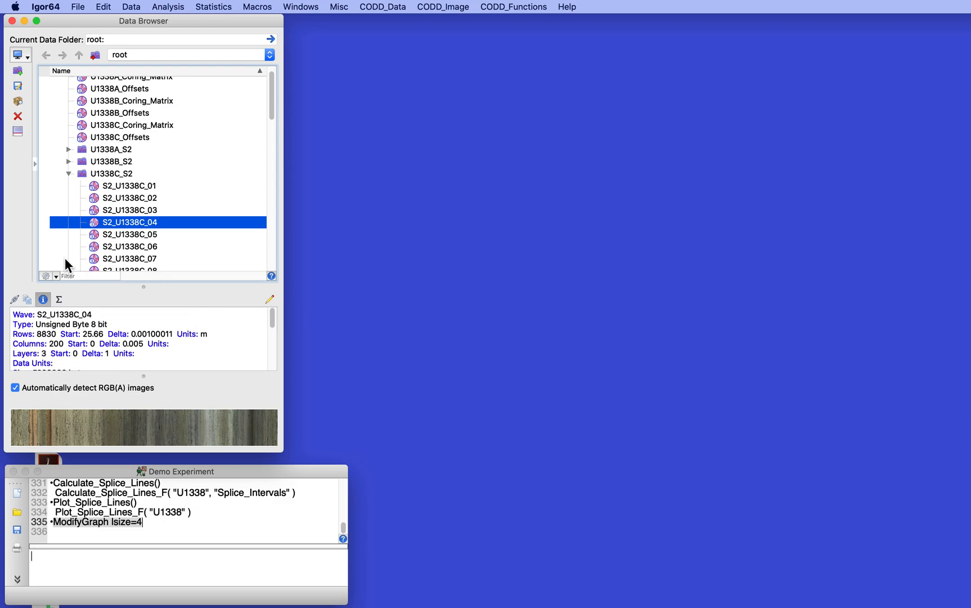
pyautogui.click(68, 174)
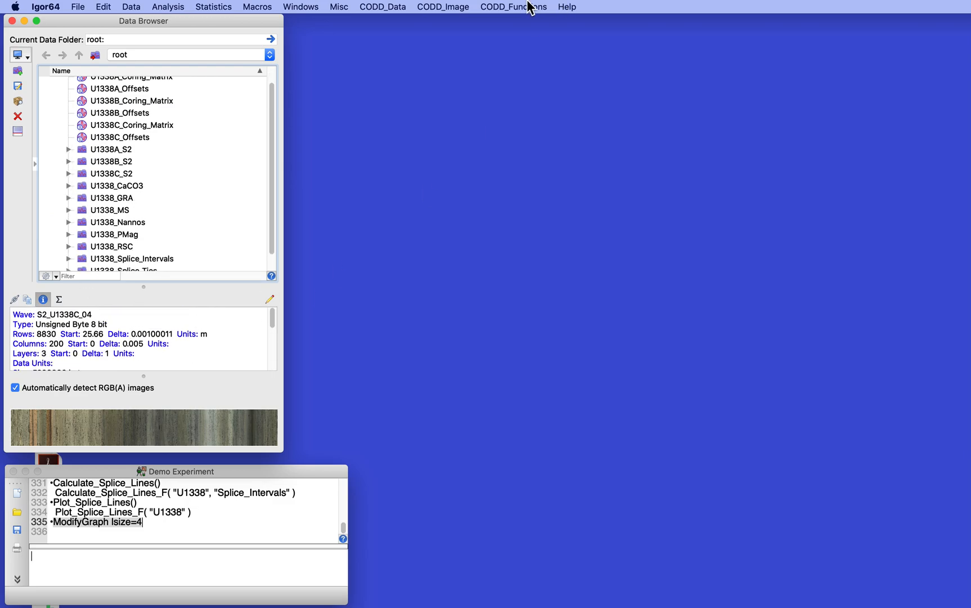
# Run SpliceImages for site U1338 with 0.001 m depth scaling and select the resulting U1338_Splice wave
pyautogui.click(440, 7)
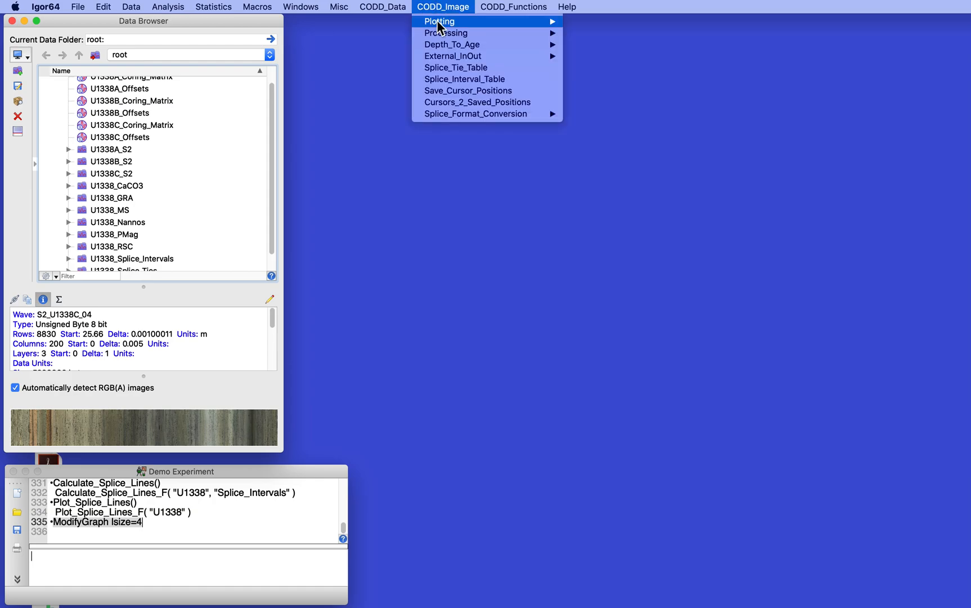
pyautogui.moveTo(442, 33)
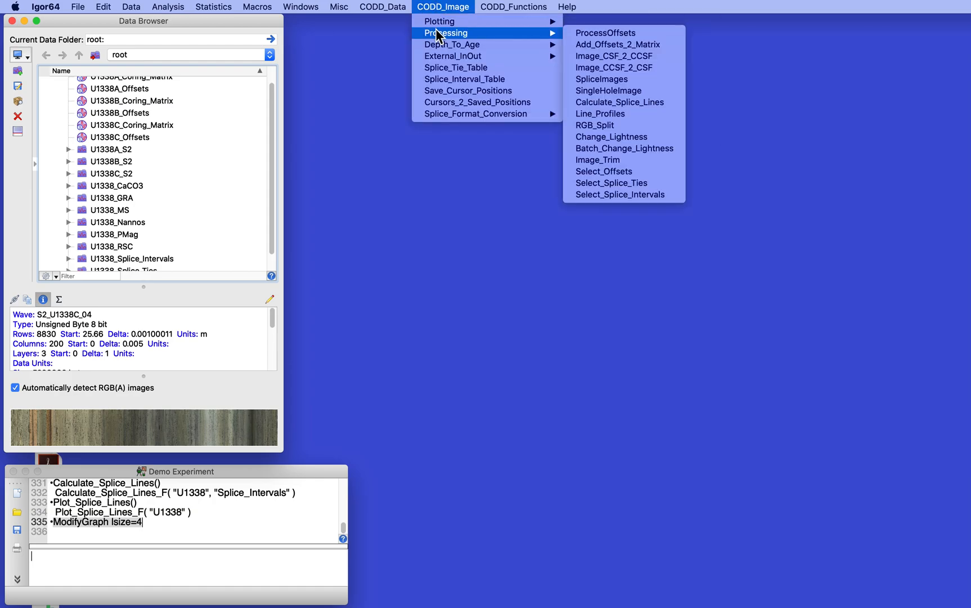
pyautogui.click(614, 82)
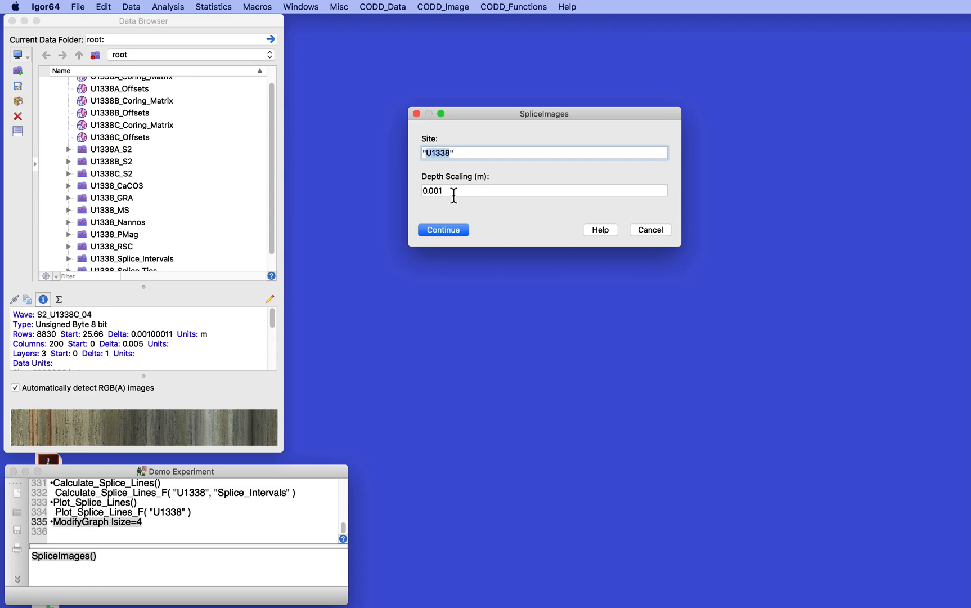
pyautogui.click(443, 228)
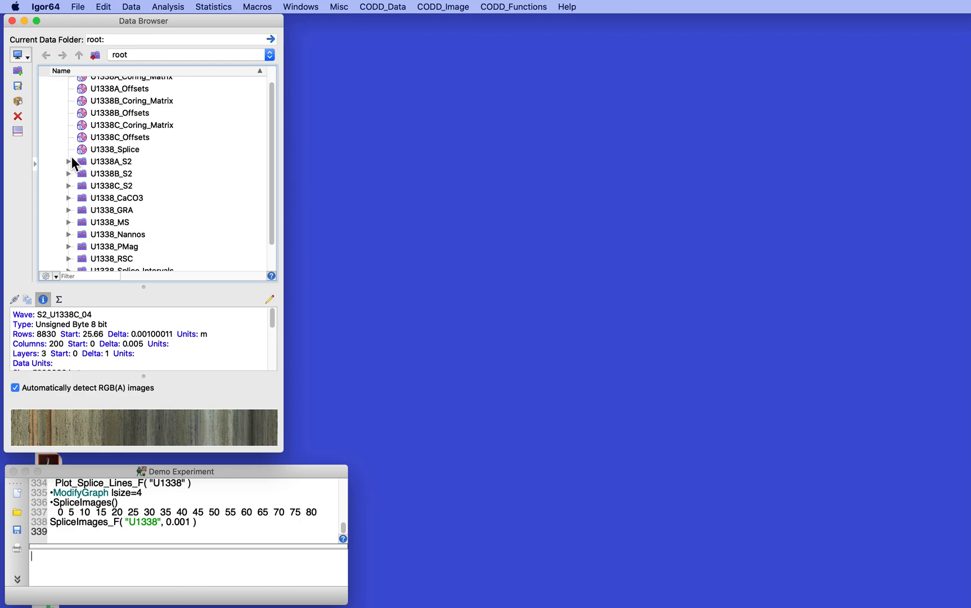
pyautogui.click(85, 149)
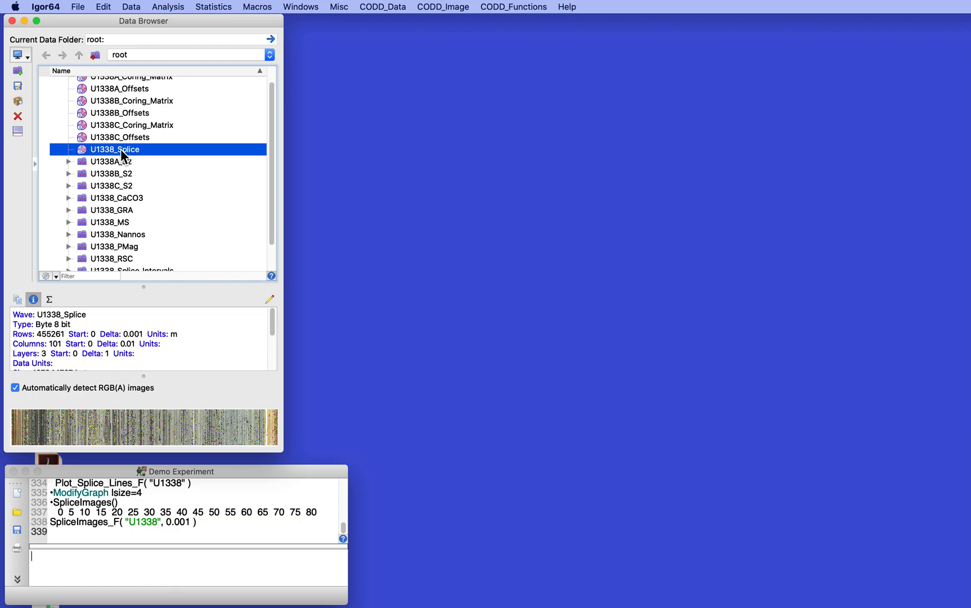
# Create a new CoreImage_MultiPlot of holes U1338A, U1338B and U1338C at size S2 versus depth, including the spliced image
pyautogui.click(429, 6)
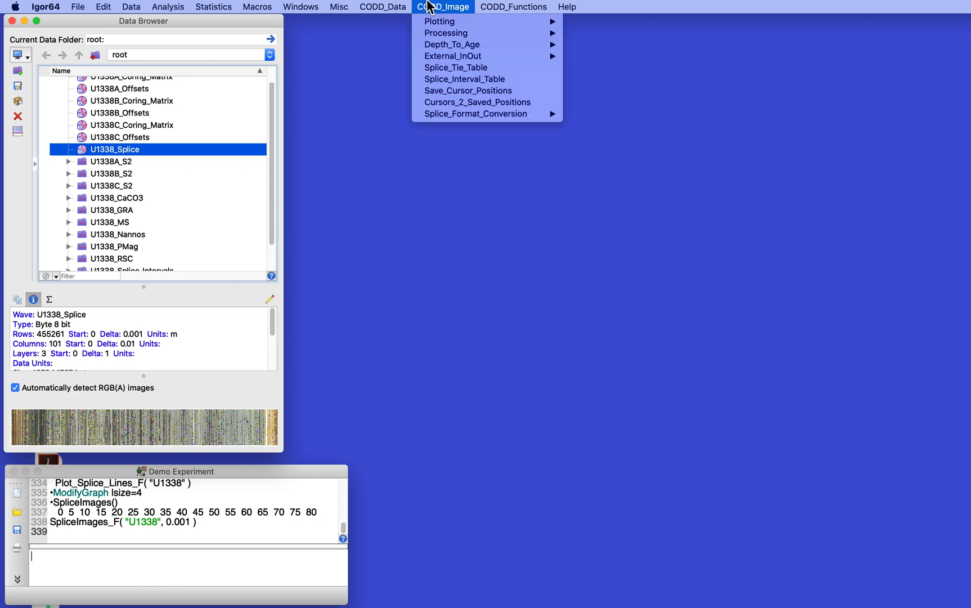
pyautogui.moveTo(442, 22)
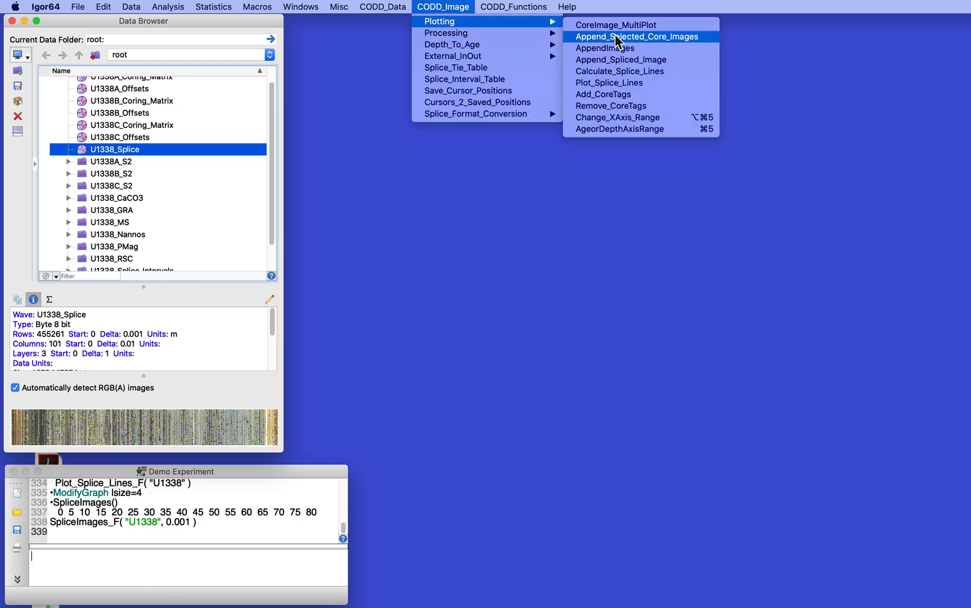
pyautogui.click(633, 26)
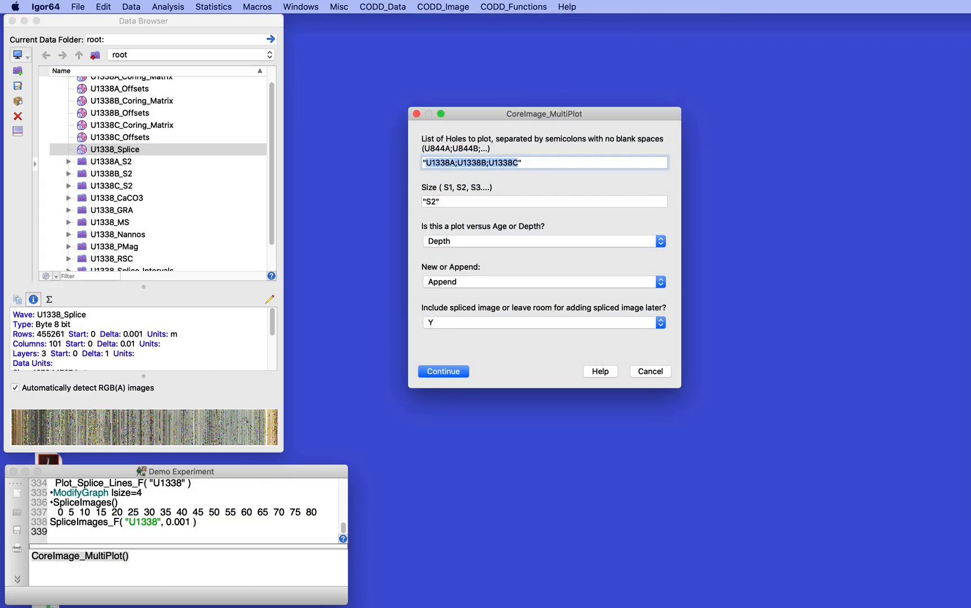
pyautogui.click(516, 162)
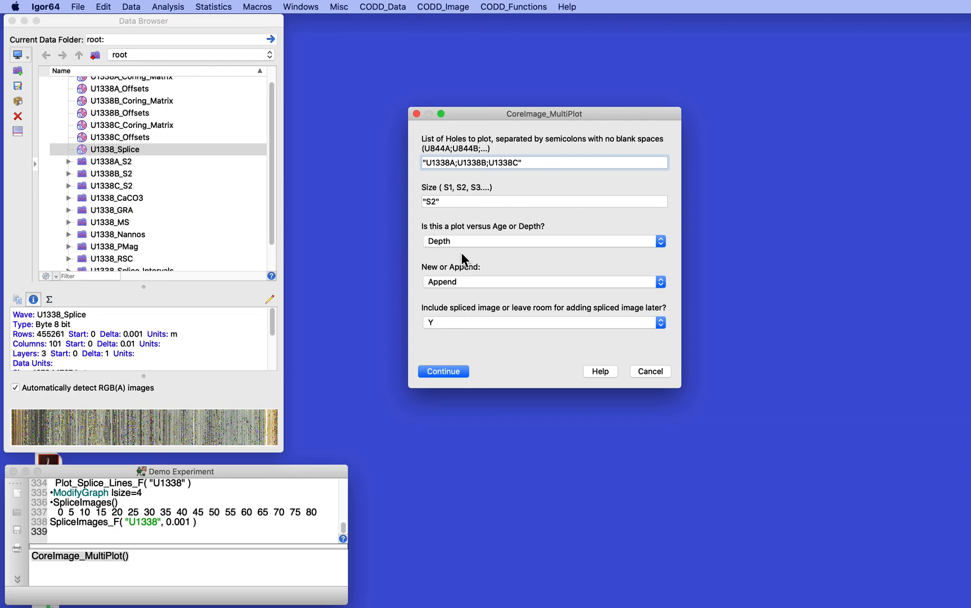
pyautogui.click(448, 281)
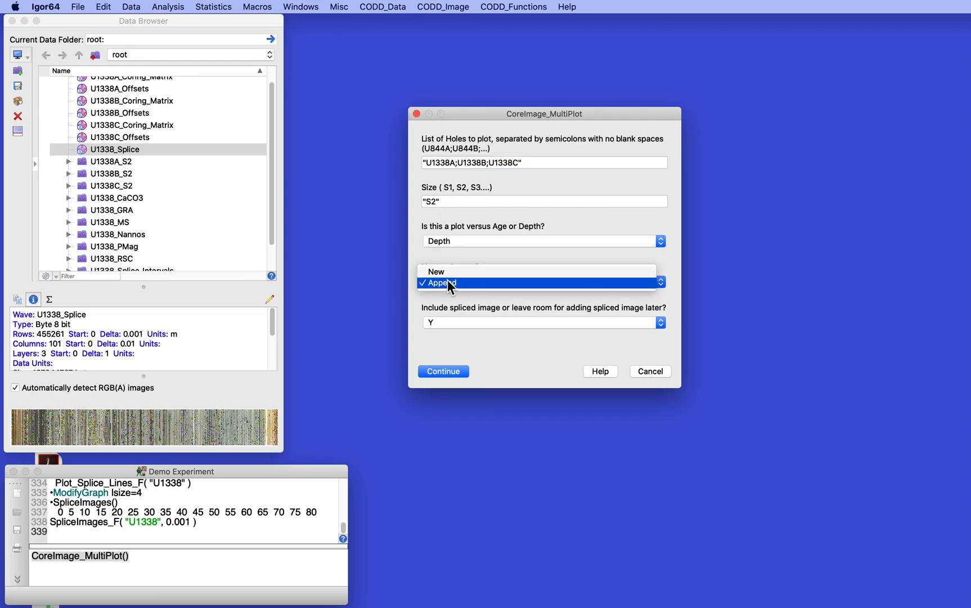
pyautogui.click(446, 275)
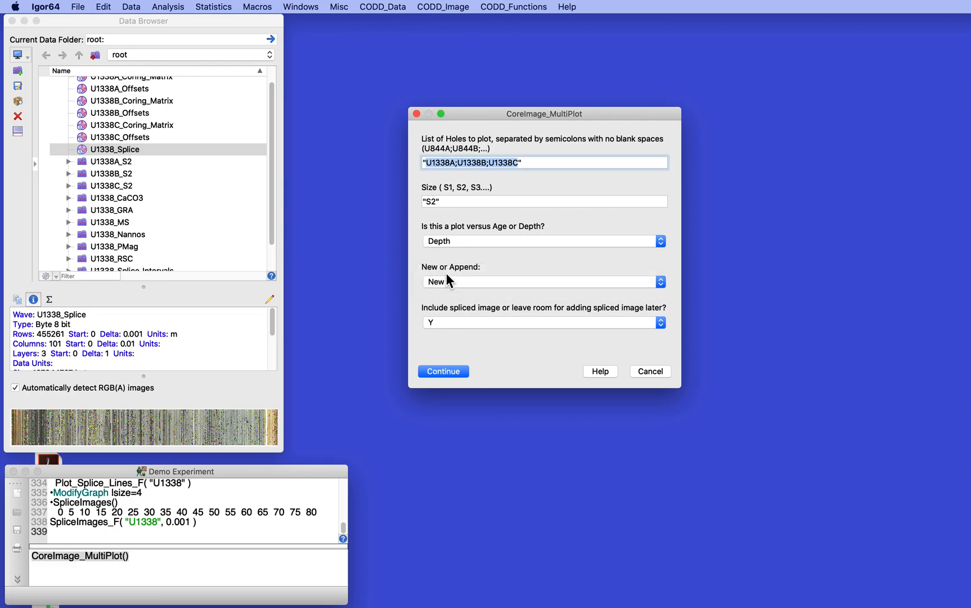
pyautogui.click(464, 322)
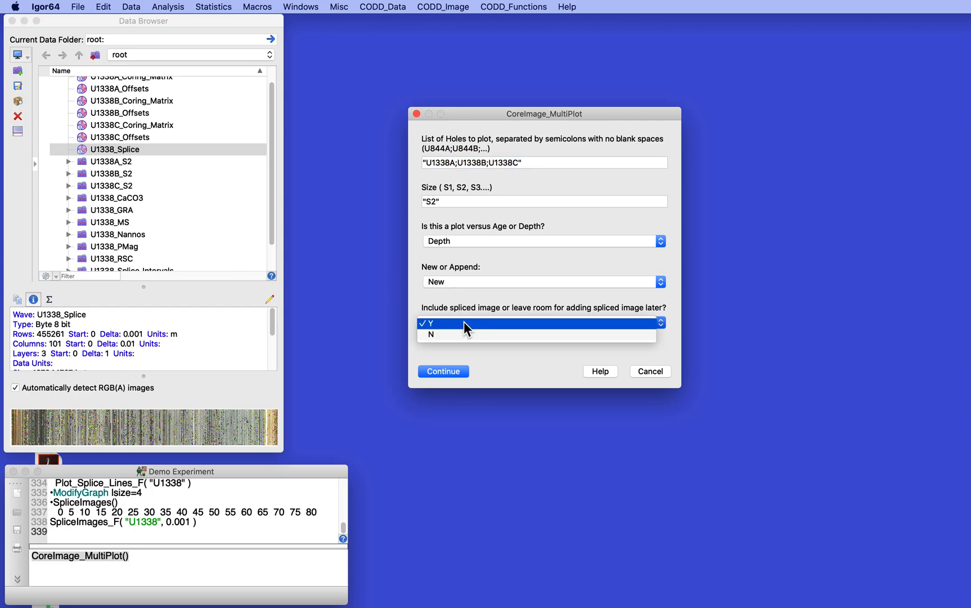
pyautogui.click(464, 321)
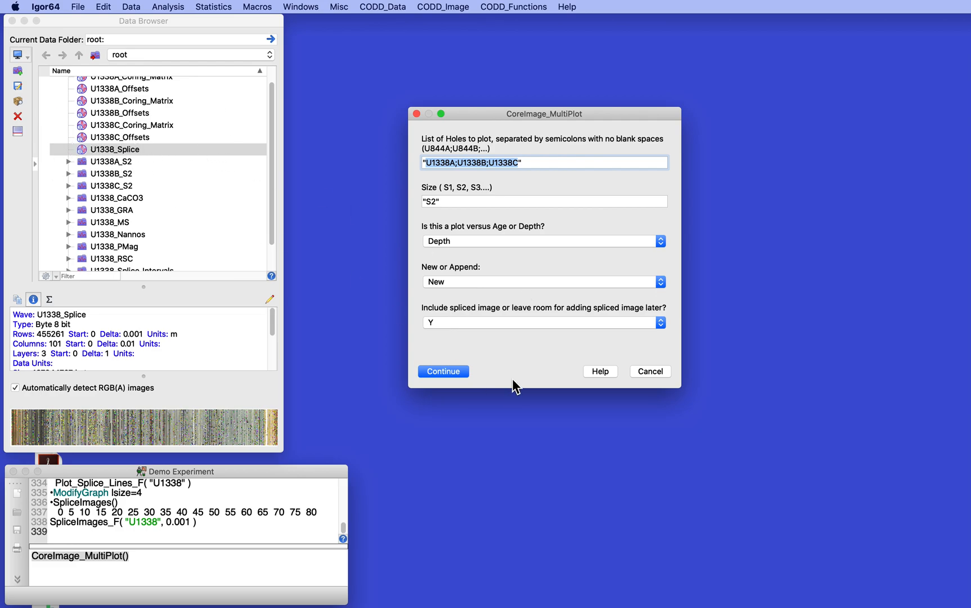
pyautogui.click(444, 371)
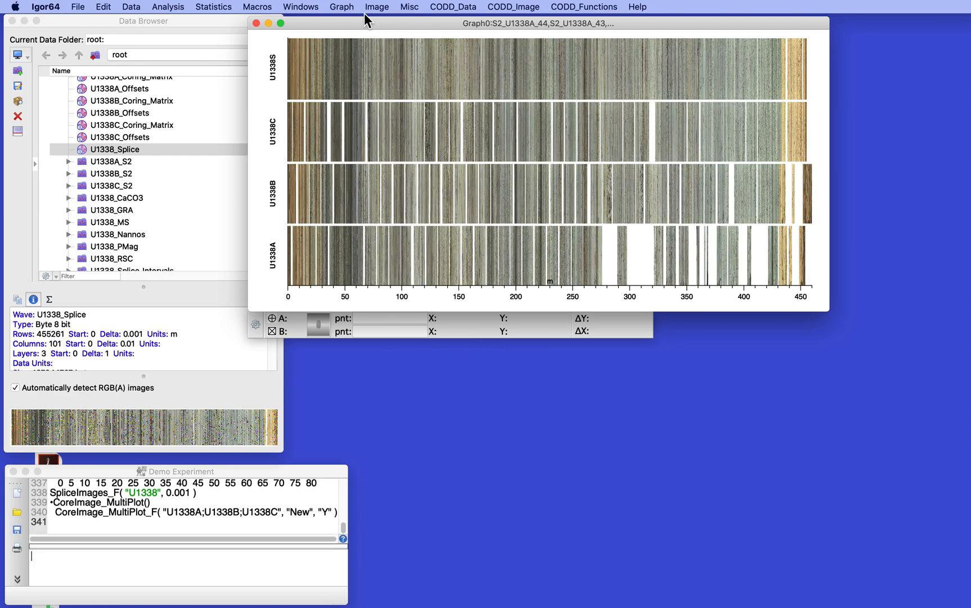
# Move the core image graph clear of the Data Browser and set its Depth axis range to 0–50 with shift 0
pyautogui.moveTo(369, 22); pyautogui.dragTo(435, 24)
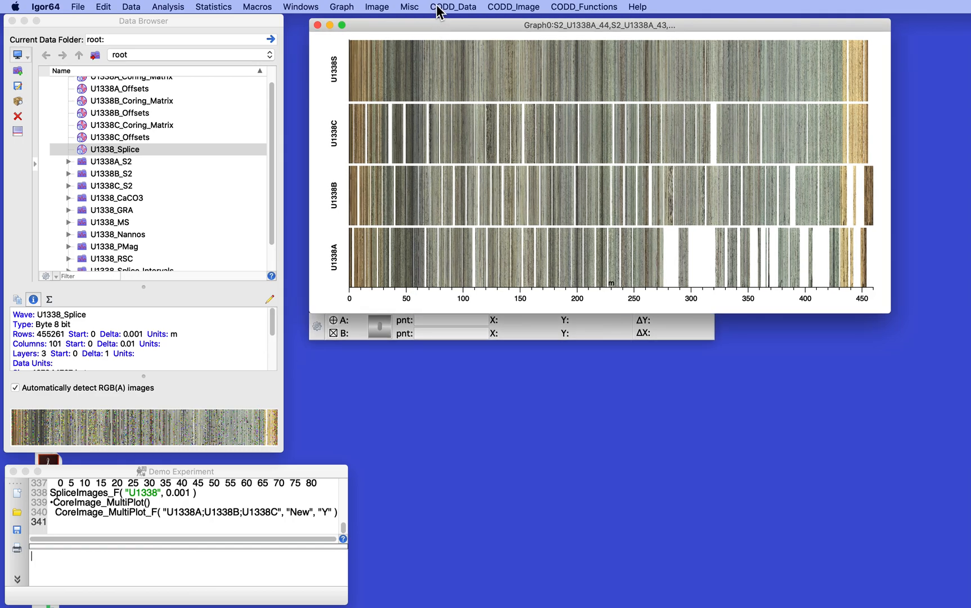
pyautogui.press('super+1')
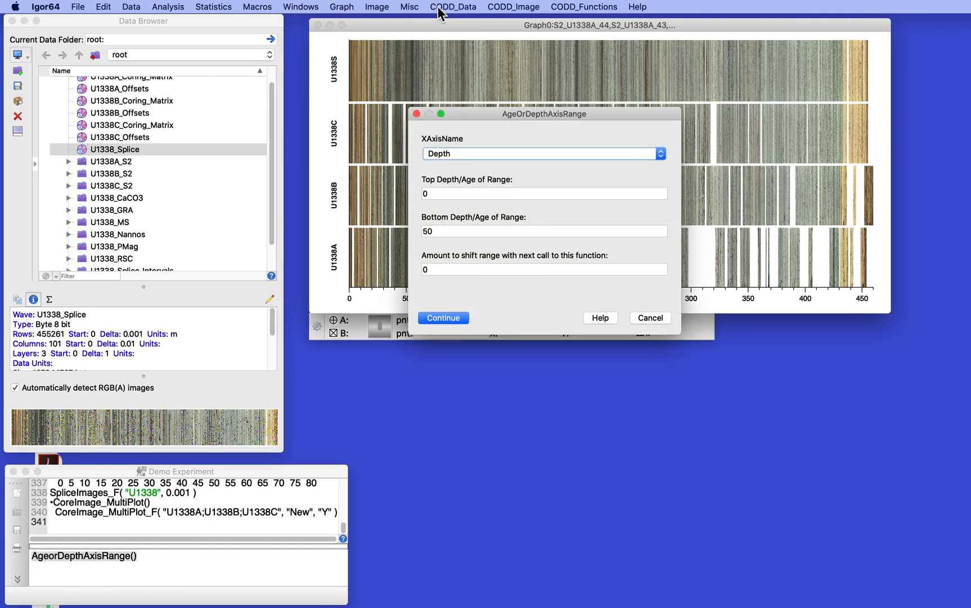
pyautogui.click(438, 320)
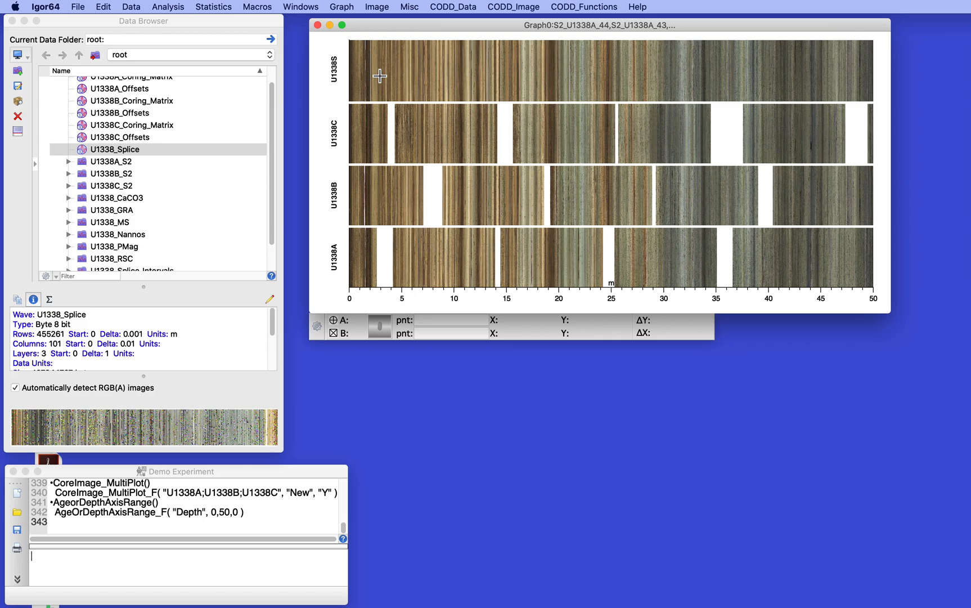
# Add core tags to the graph with X and Y offsets of 0, and widen the graph window
pyautogui.click(498, 7)
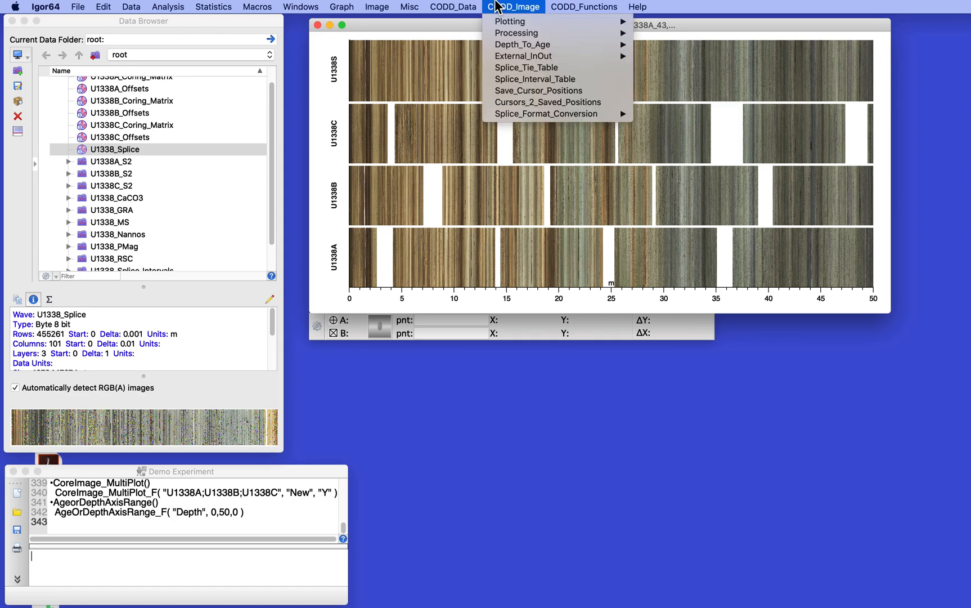
pyautogui.moveTo(506, 23)
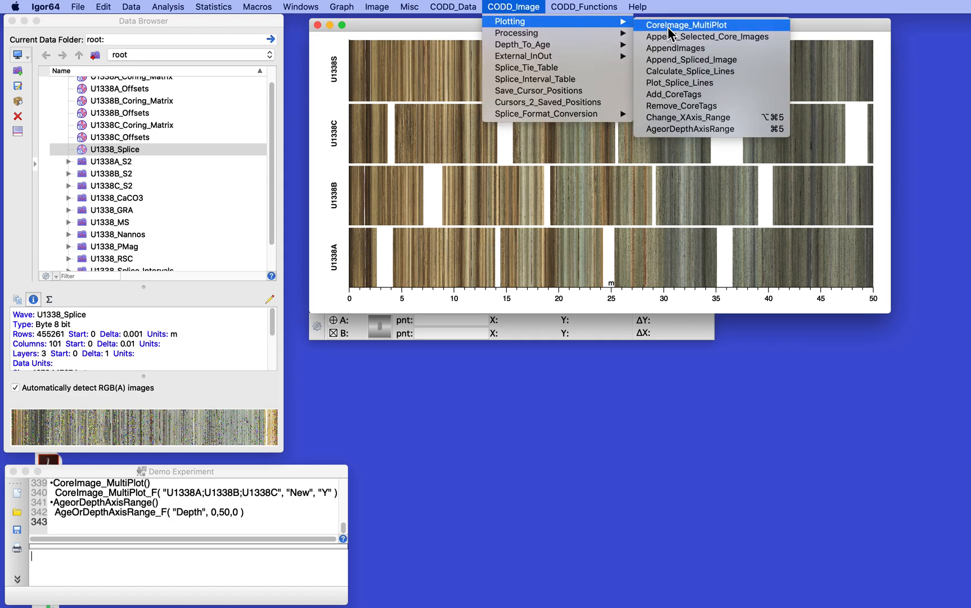
pyautogui.click(691, 97)
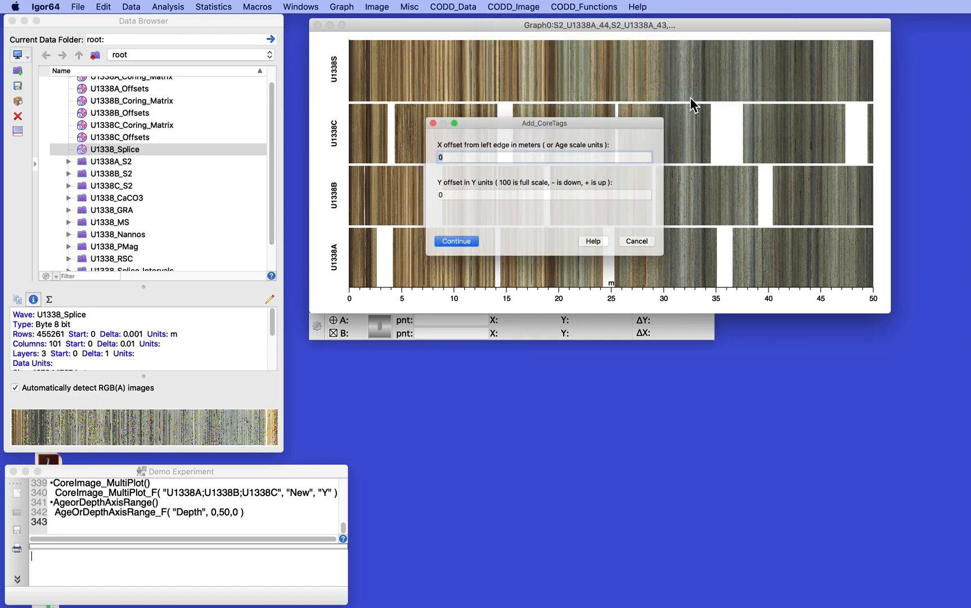
pyautogui.click(442, 250)
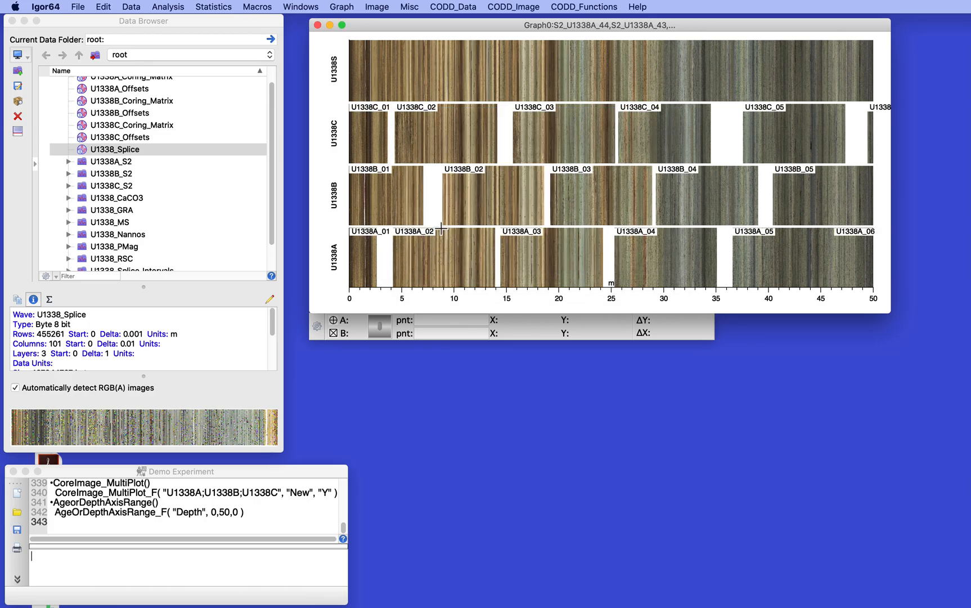
pyautogui.moveTo(893, 144); pyautogui.dragTo(953, 144)
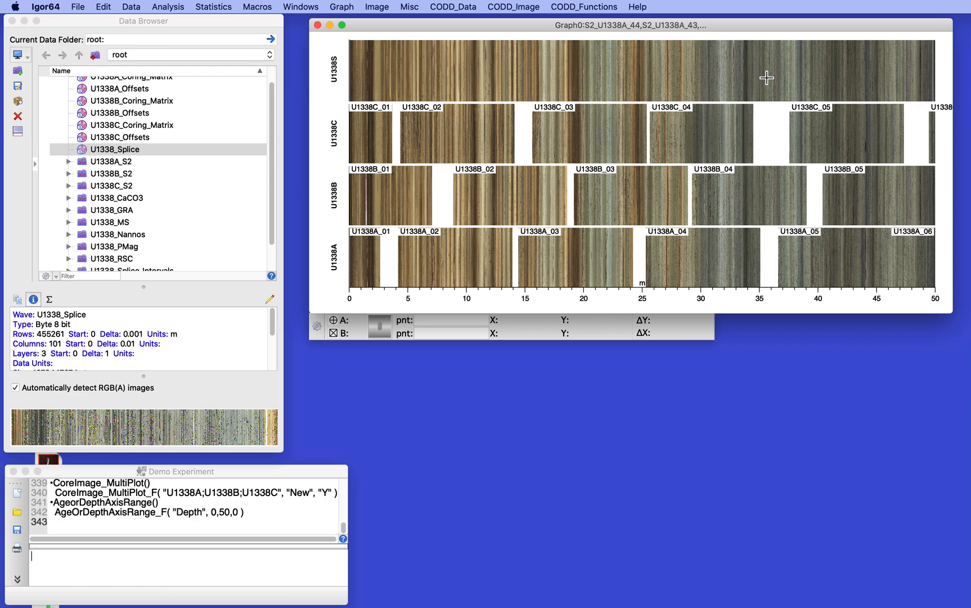
# Calculate the splice lines for site U1338 using the Splice_Intervals format, and check the waves in the U1338_Splice_Lines folder
pyautogui.click(520, 7)
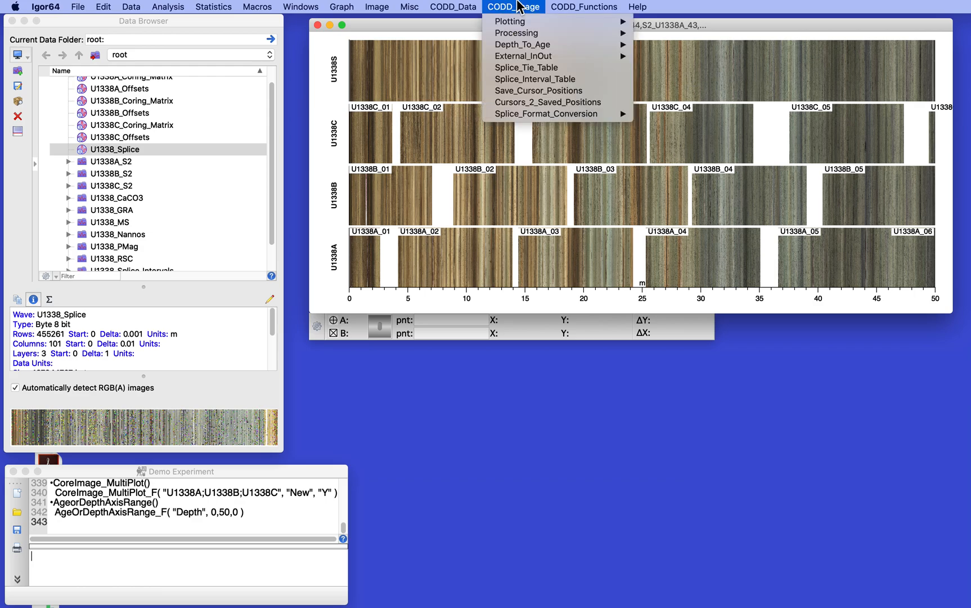
pyautogui.moveTo(518, 38)
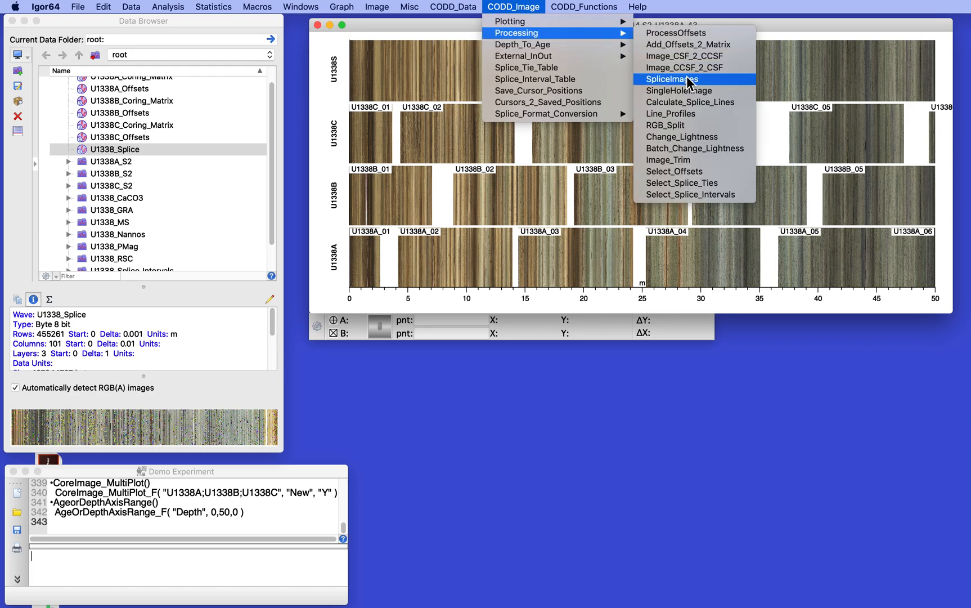
pyautogui.click(689, 104)
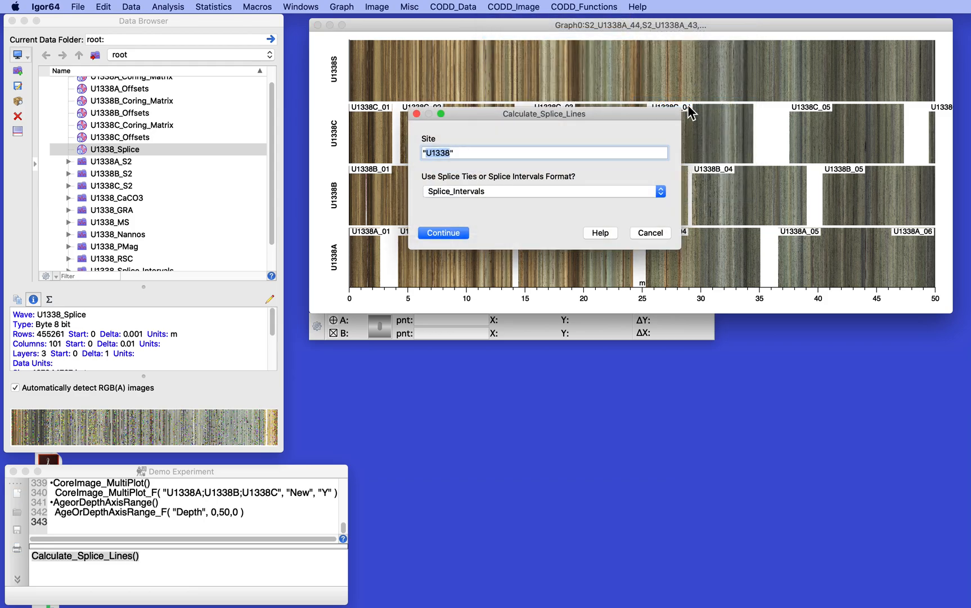
pyautogui.click(478, 189)
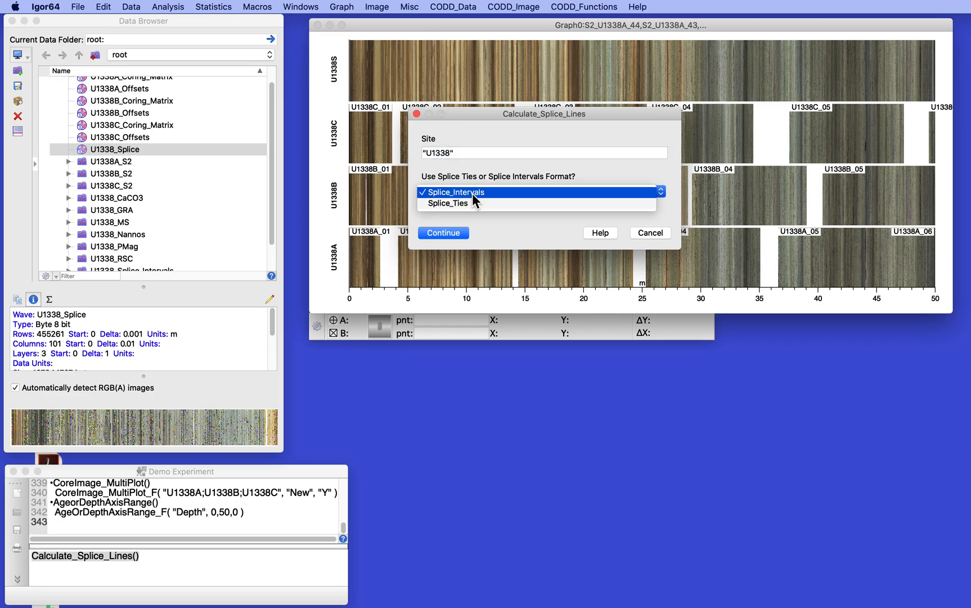
pyautogui.click(473, 193)
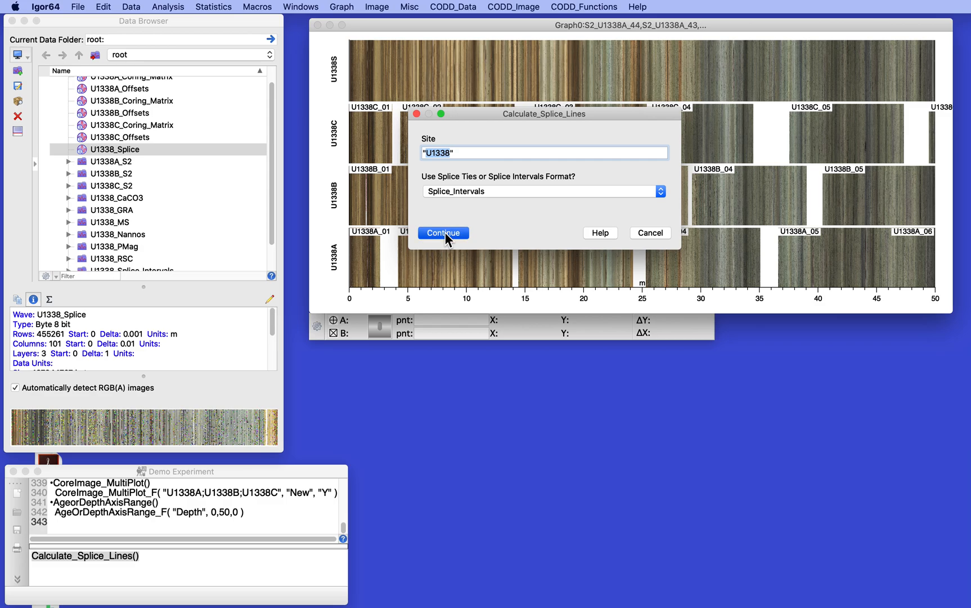
pyautogui.click(445, 232)
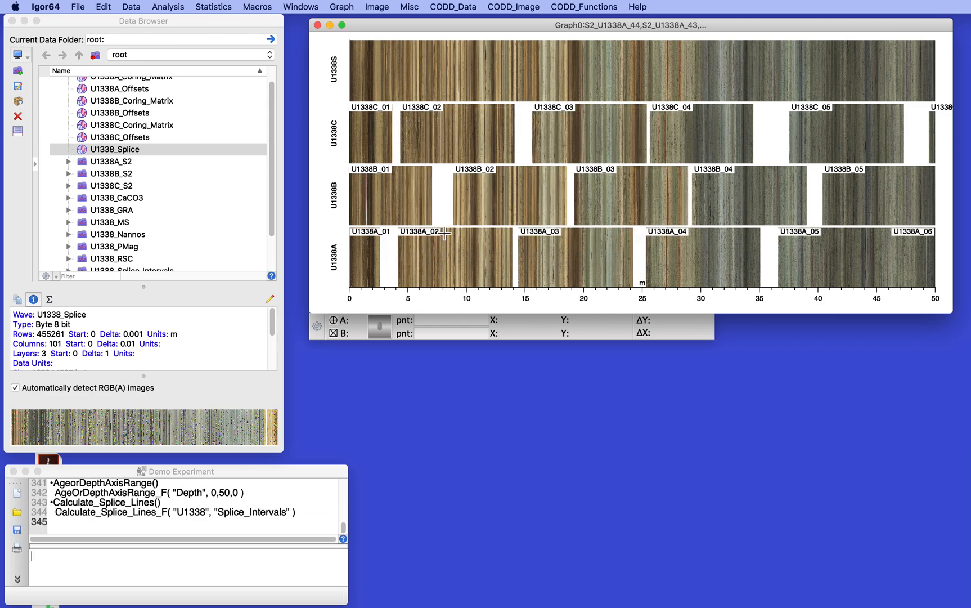
pyautogui.scroll(-4, 102, 184)
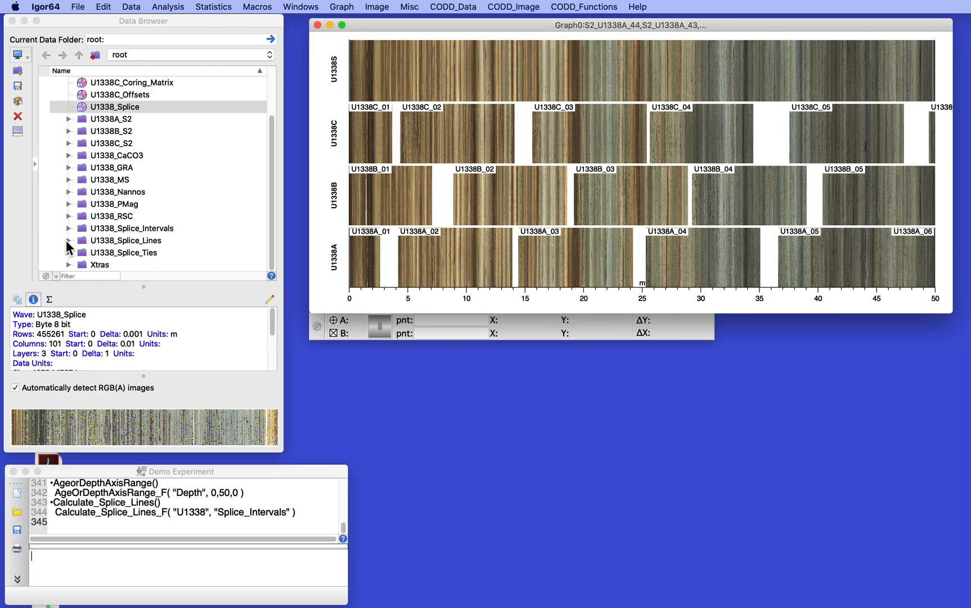
pyautogui.click(67, 240)
pyautogui.scroll(-5, 116, 223)
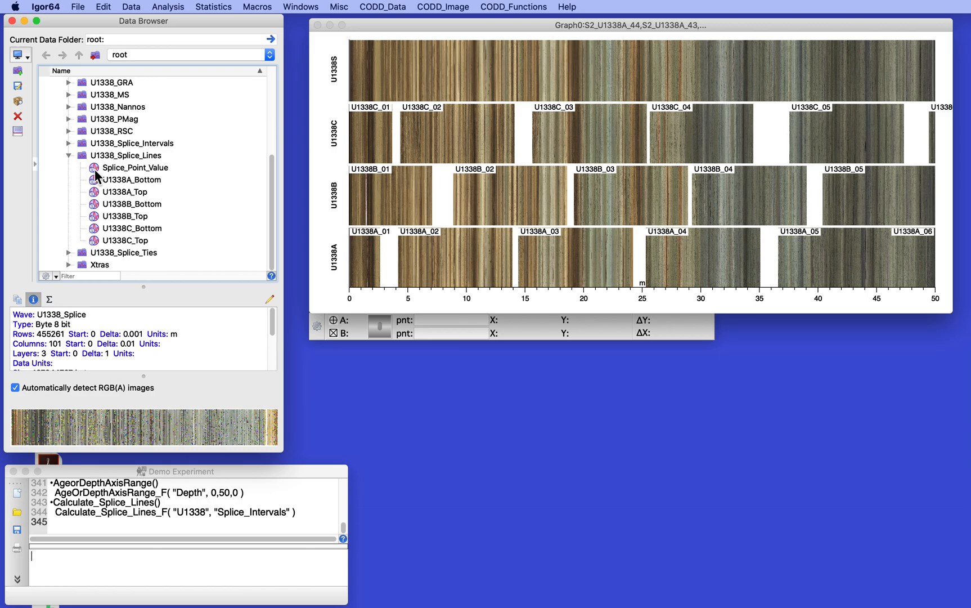
pyautogui.click(68, 155)
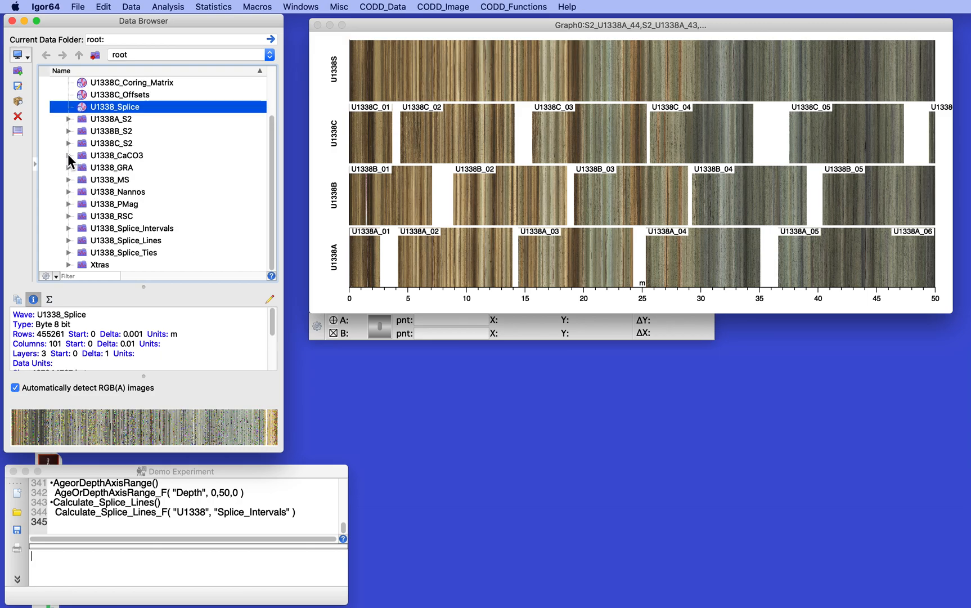
# Plot the splice lines for site U1338 on the core image graph
pyautogui.click(423, 21)
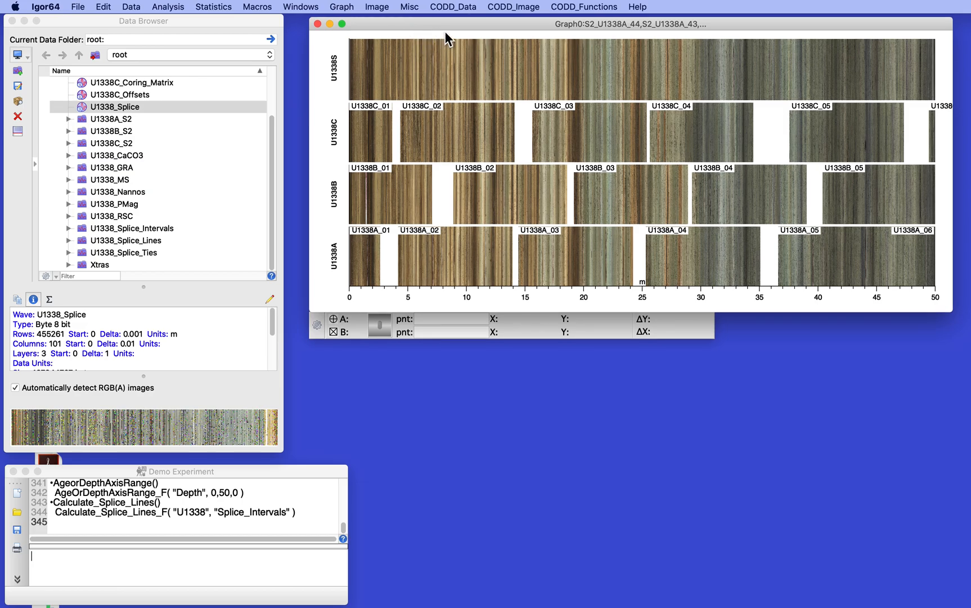
pyautogui.moveTo(433, 23); pyautogui.dragTo(433, 23)
pyautogui.click(513, 6)
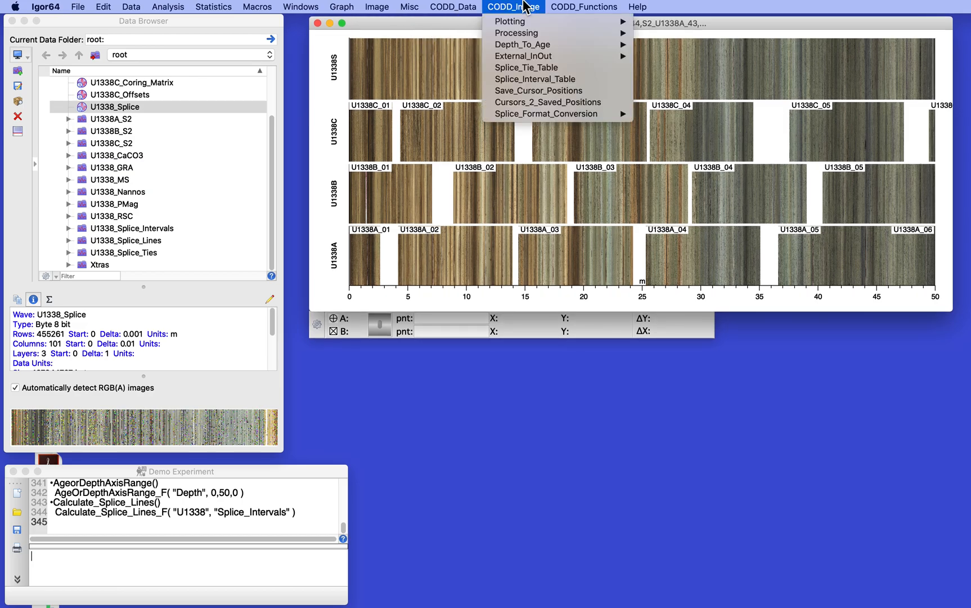
pyautogui.moveTo(524, 23)
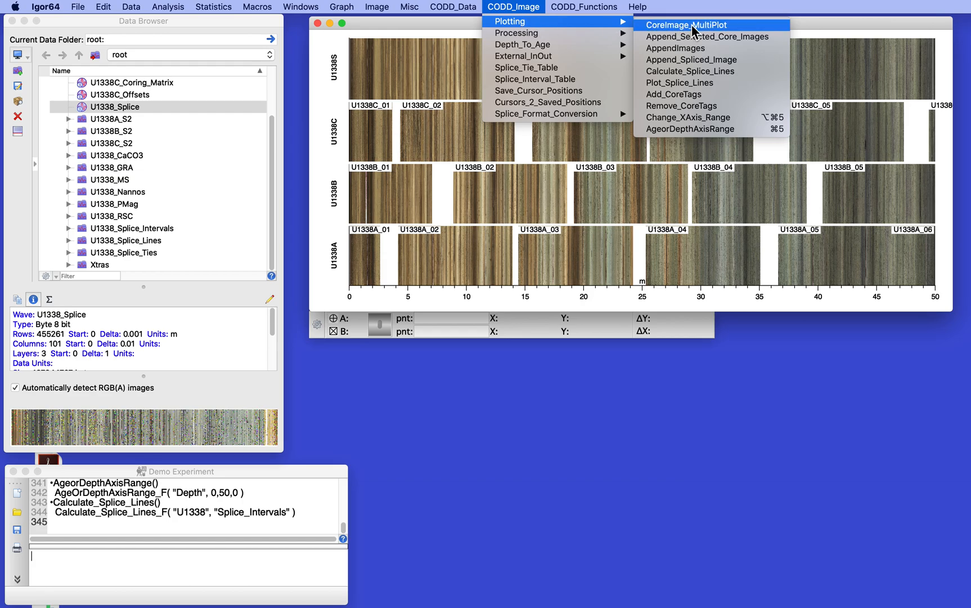
pyautogui.click(691, 84)
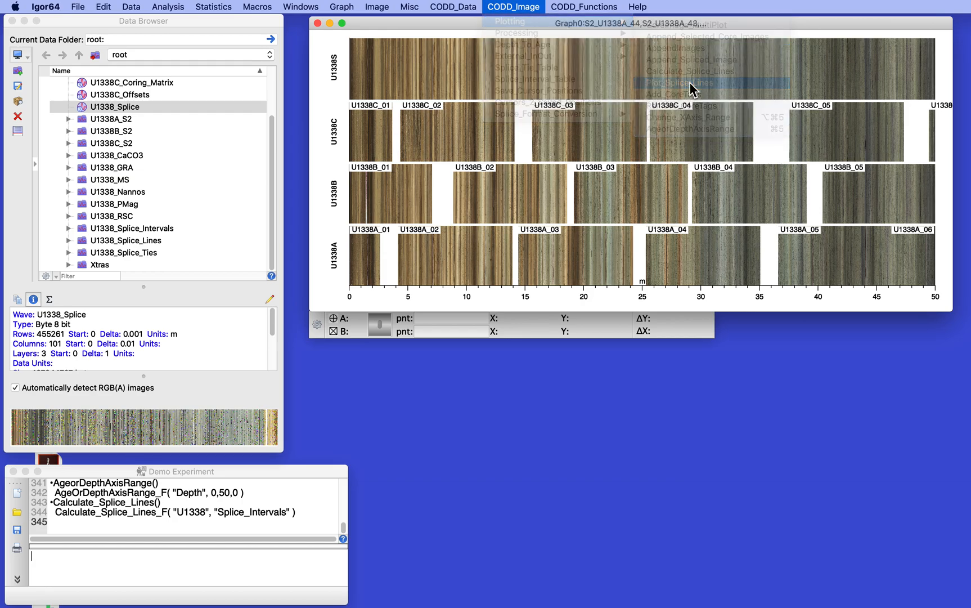
pyautogui.click(443, 193)
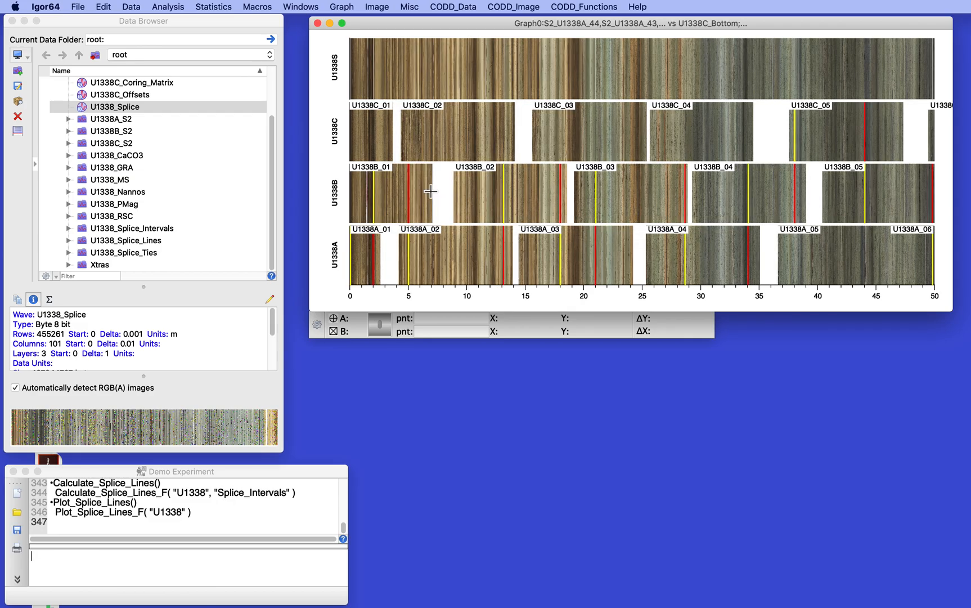
# Set the line size of all six Splice_Point_Value traces in the core image graph to 4
pyautogui.doubleClick(408, 259)
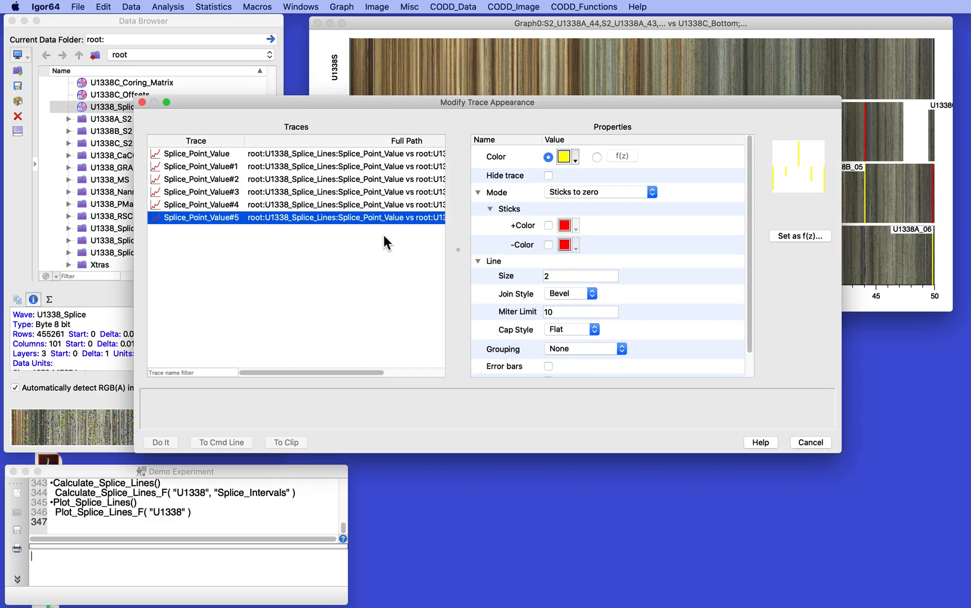
pyautogui.keyDown('shift'); pyautogui.click(346, 156); pyautogui.keyUp('shift')
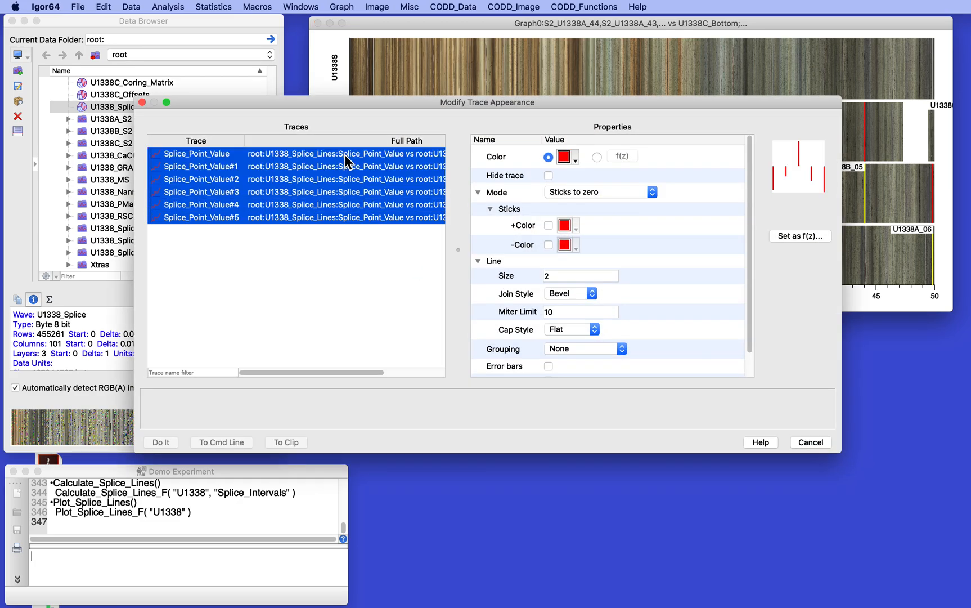
pyautogui.hscroll(3, 348, 169)
pyautogui.click(536, 279)
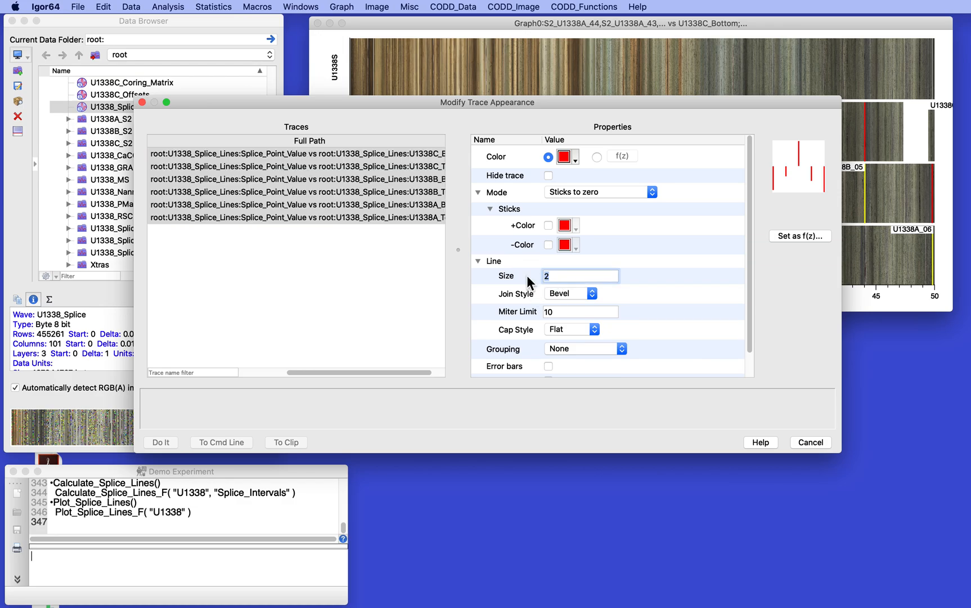
pyautogui.write('2')
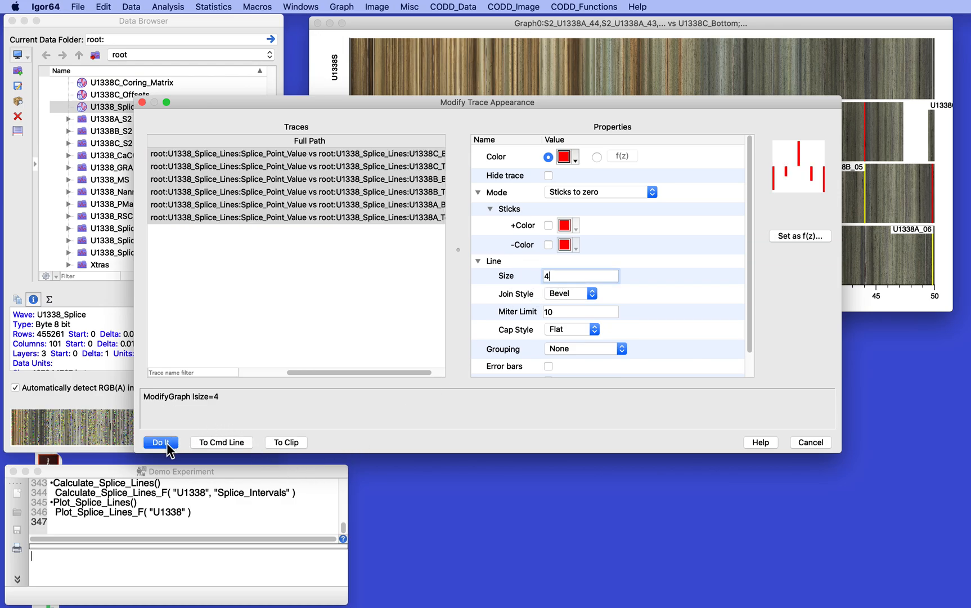
pyautogui.click(162, 442)
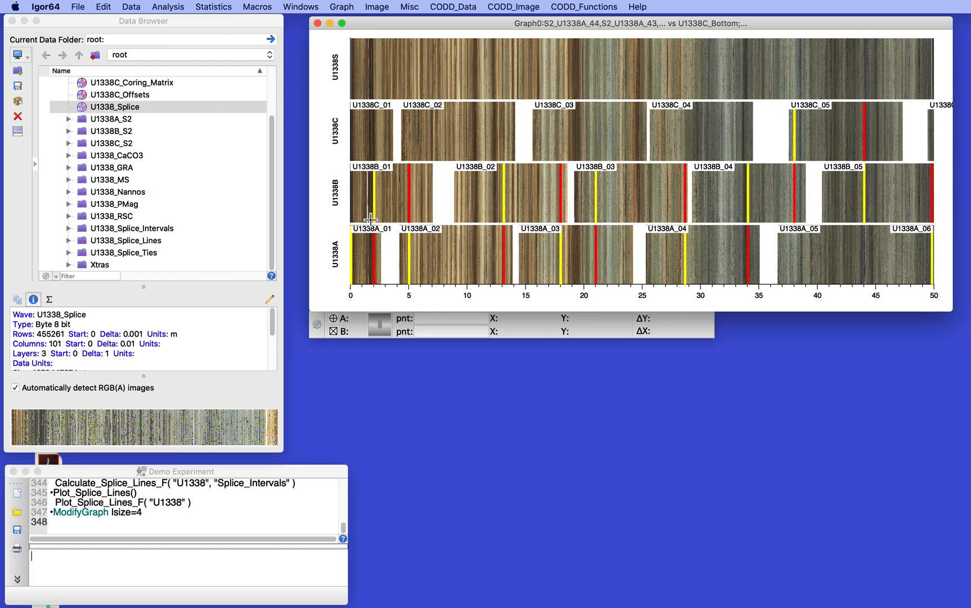